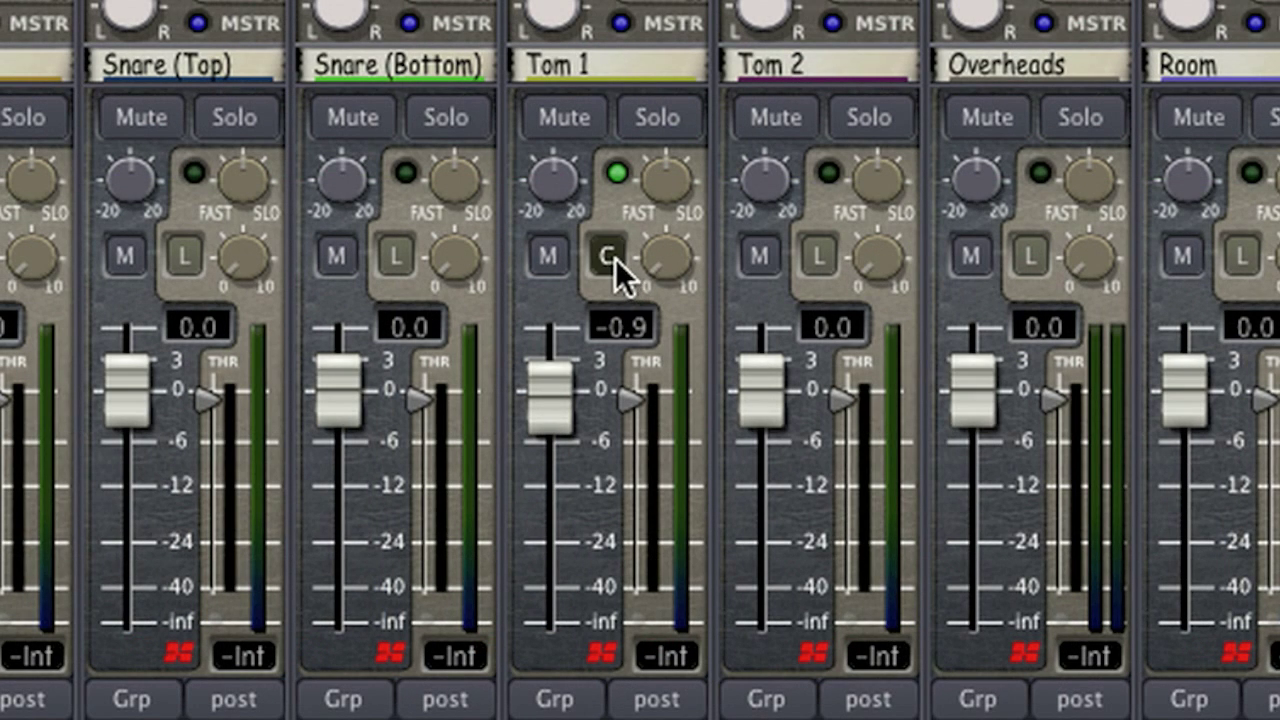
Keep Tom 1's dynamics in Compressor mode and pull its threshold well below 0.
{"action": "left_click", "coordinate": [615, 257]}
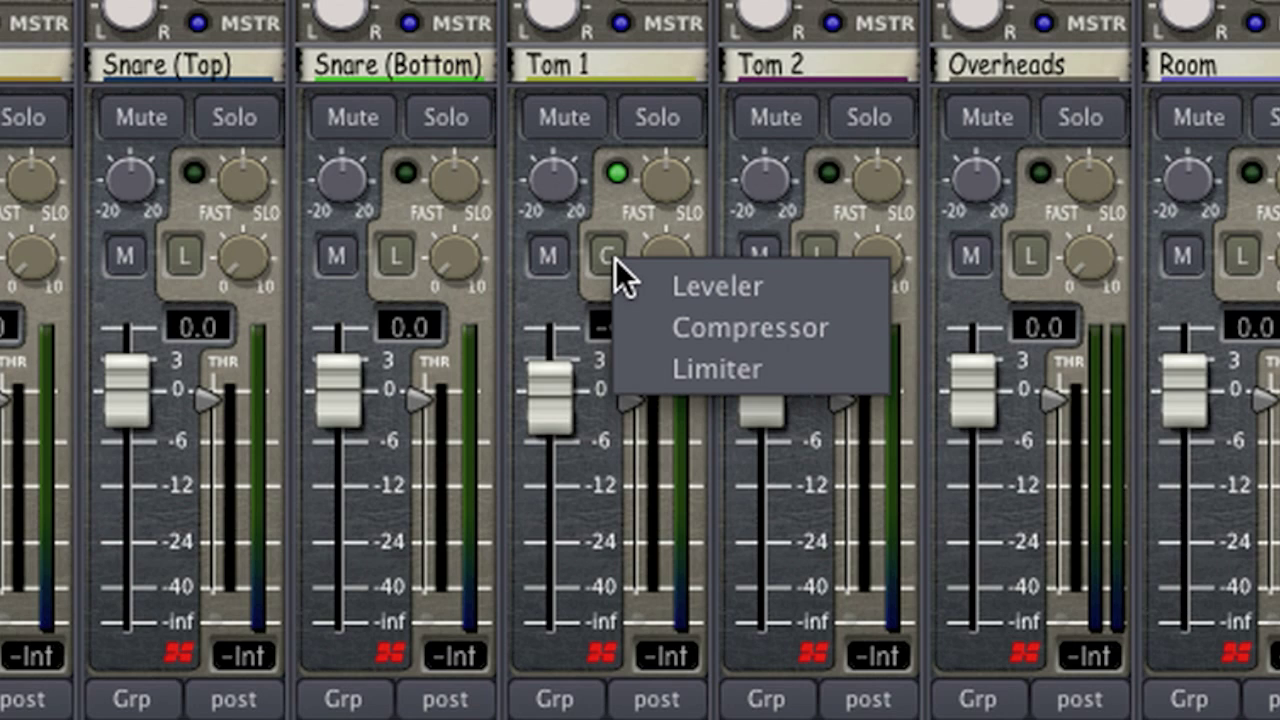
{"action": "left_click", "coordinate": [642, 329]}
{"action": "mouse_move", "coordinate": [620, 402]}
{"action": "left_mouse_down"}
{"action": "mouse_move", "coordinate": [647, 417]}
{"action": "mouse_move", "coordinate": [625, 424]}
{"action": "left_mouse_up"}
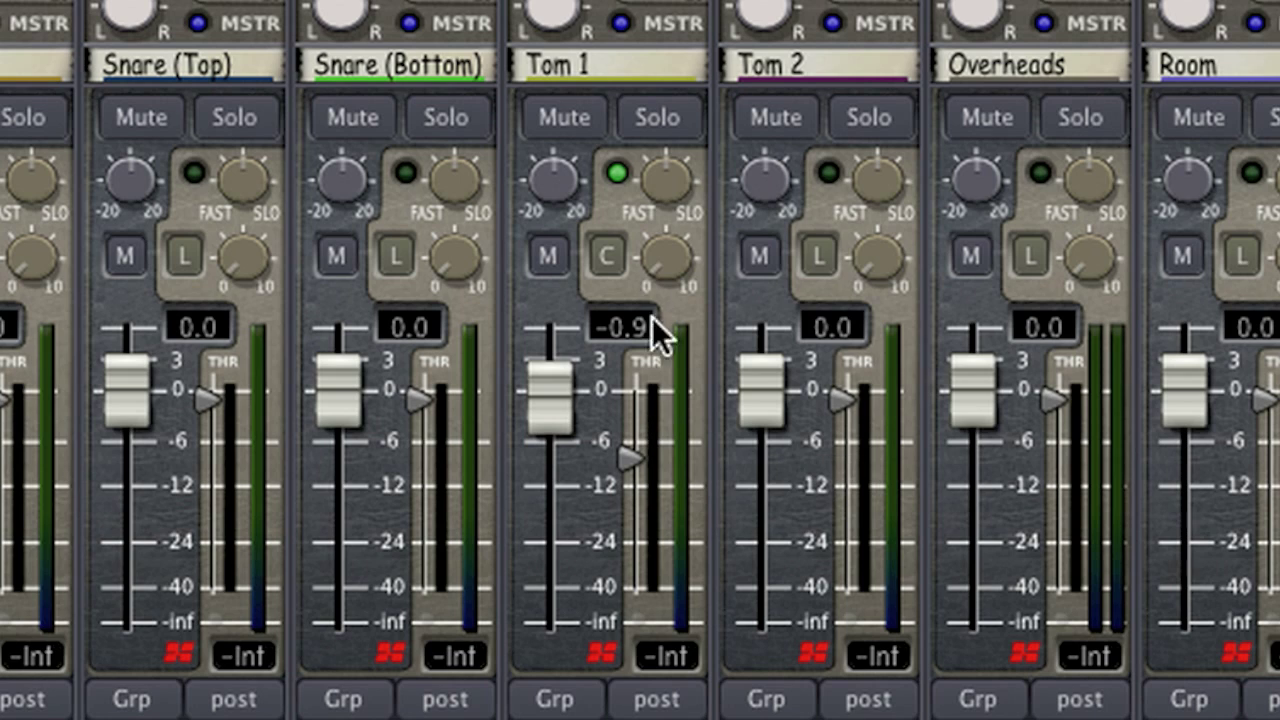
Set Tom 1's compressor speed to -0.7 and its makeup gain to 2.2 dB.
{"action": "scroll", "coordinate": [674, 171], "scroll_direction": "up", "scroll_amount": 1}
{"action": "scroll", "coordinate": [674, 171], "scroll_direction": "down", "scroll_amount": 5}
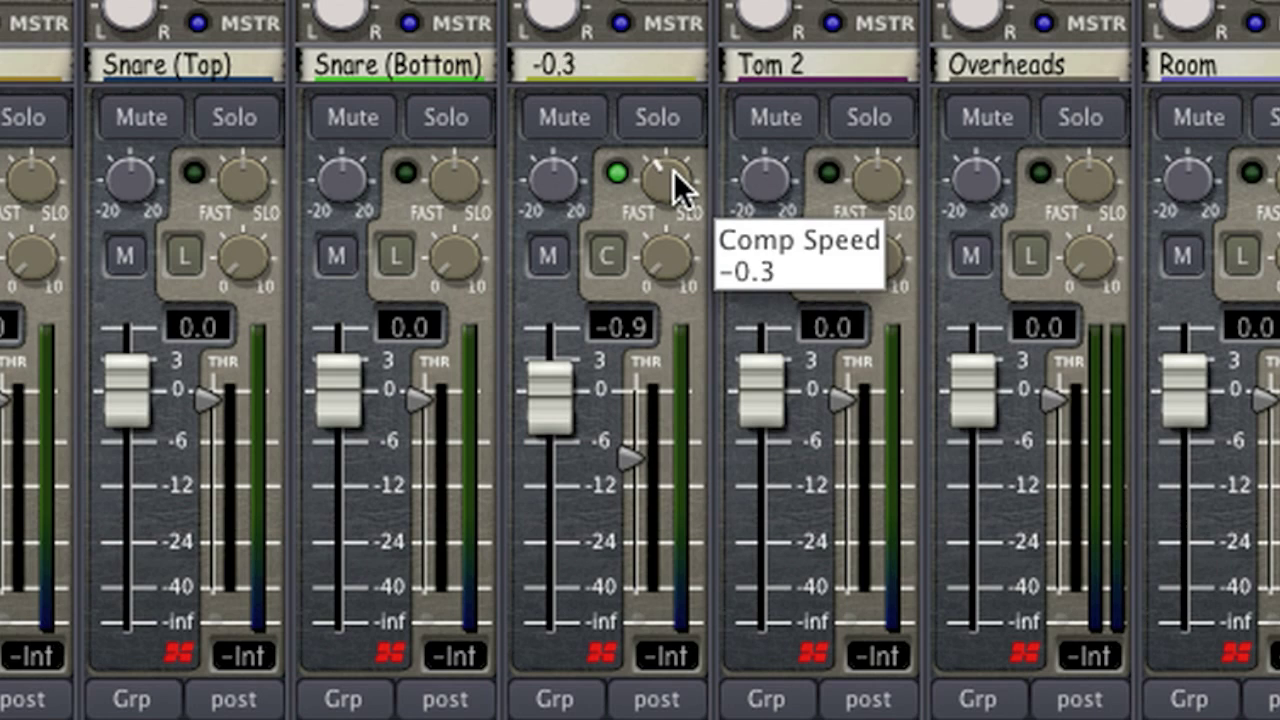
{"action": "scroll", "coordinate": [674, 171], "scroll_direction": "up", "scroll_amount": 7}
{"action": "scroll", "coordinate": [674, 171], "scroll_direction": "down", "scroll_amount": 9}
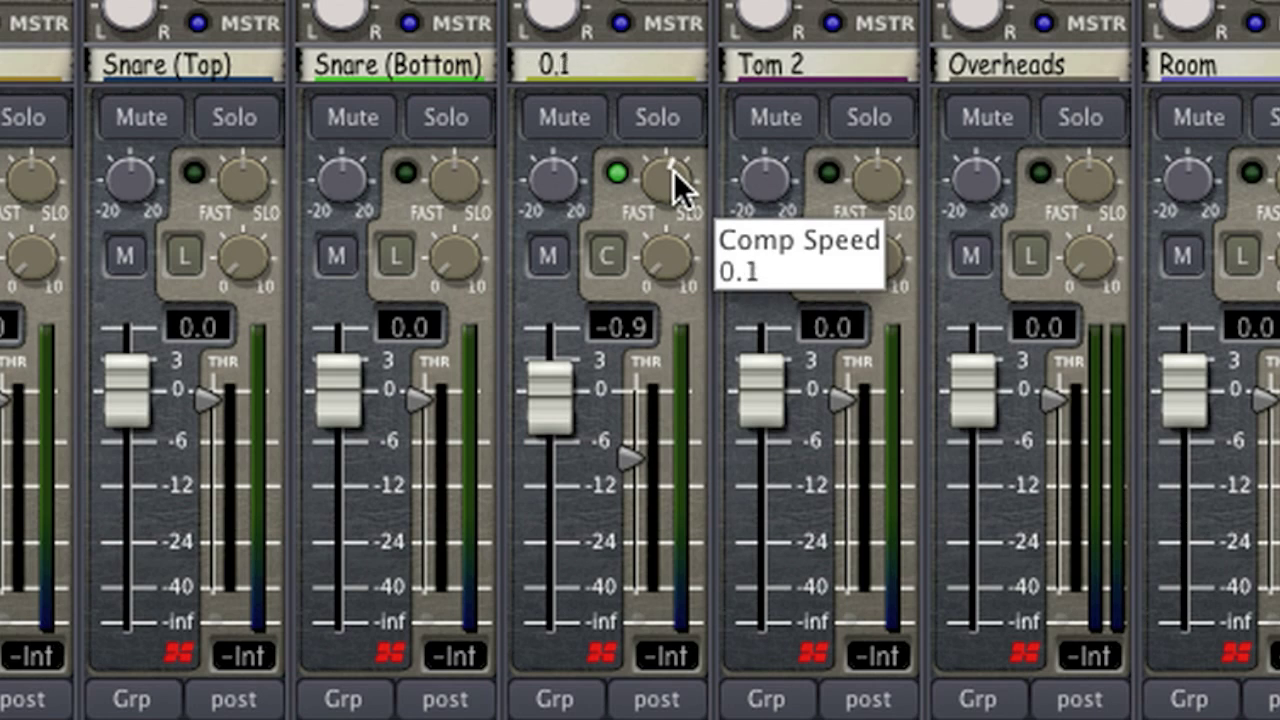
{"action": "scroll", "coordinate": [674, 171], "scroll_direction": "down", "scroll_amount": 2}
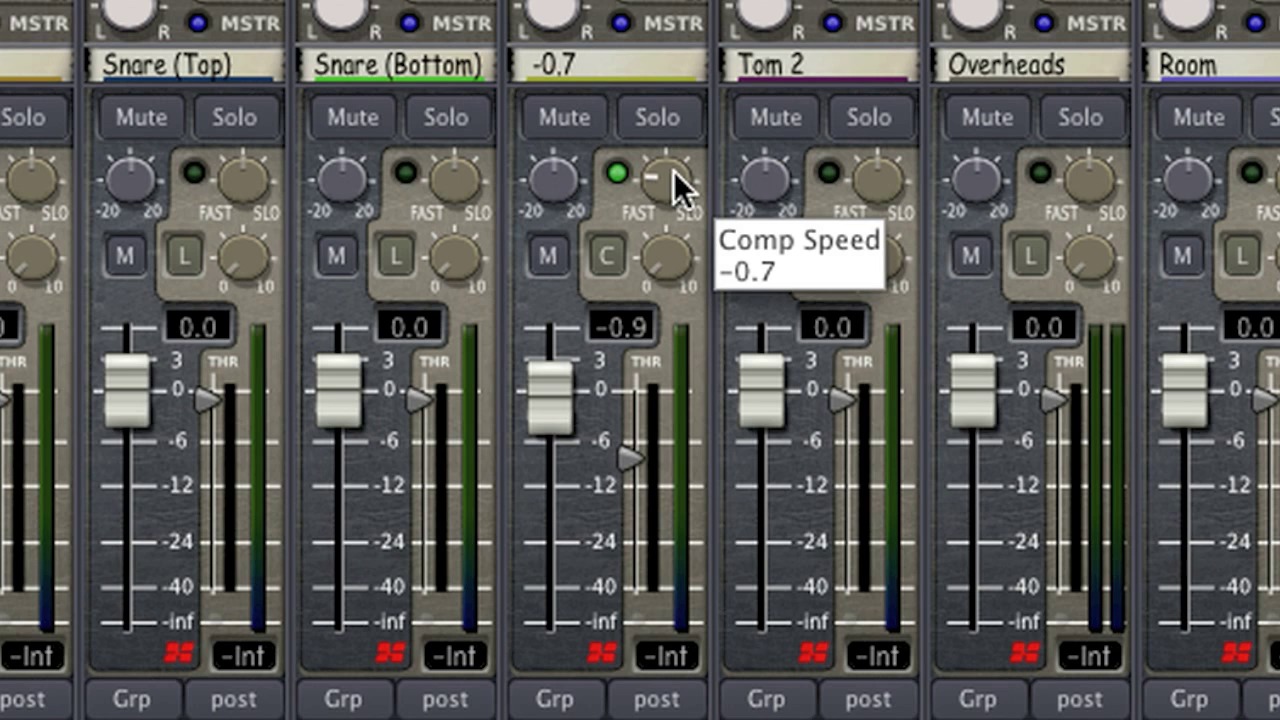
{"action": "scroll", "coordinate": [669, 246], "scroll_direction": "up", "scroll_amount": 5}
{"action": "scroll", "coordinate": [669, 246], "scroll_direction": "down", "scroll_amount": 3}
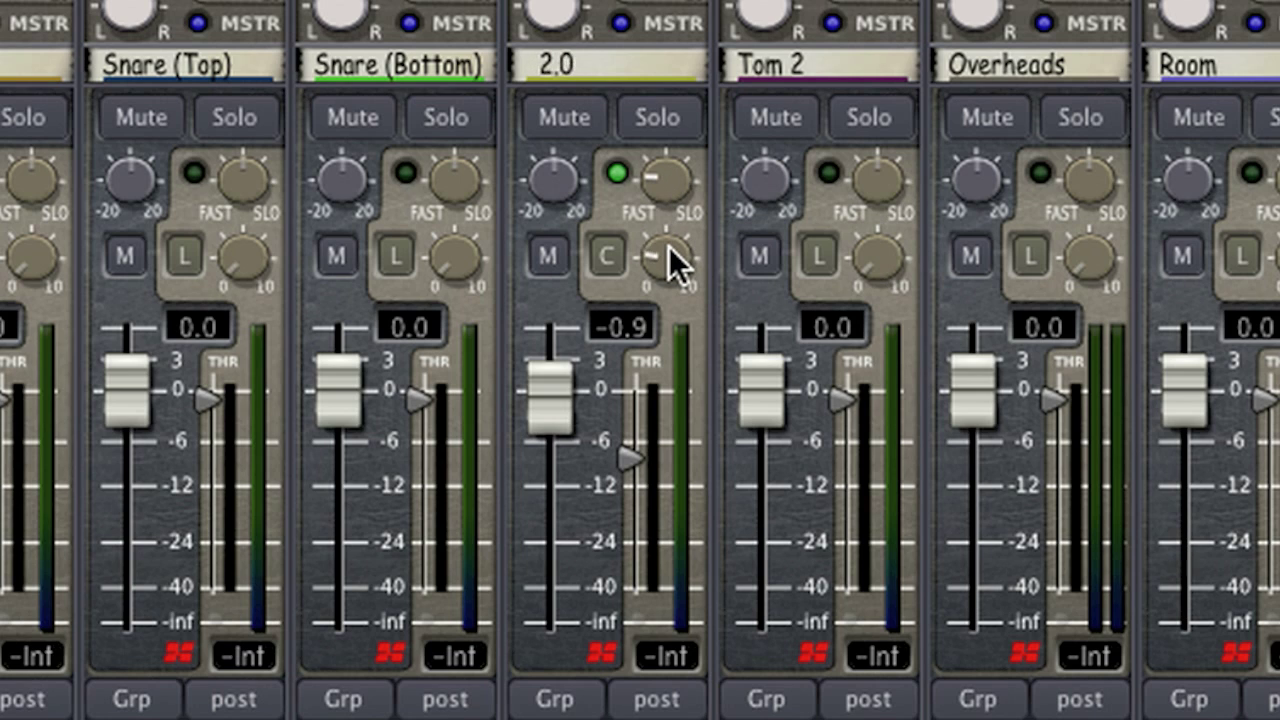
{"action": "scroll", "coordinate": [569, 185], "scroll_direction": "up", "scroll_amount": 5}
{"action": "scroll", "coordinate": [569, 185], "scroll_direction": "down", "scroll_amount": 5}
{"action": "scroll", "coordinate": [681, 255], "scroll_direction": "down", "scroll_amount": 3}
{"action": "scroll", "coordinate": [681, 255], "scroll_direction": "up", "scroll_amount": 4}
{"action": "scroll", "coordinate": [681, 255], "scroll_direction": "down", "scroll_amount": 2}
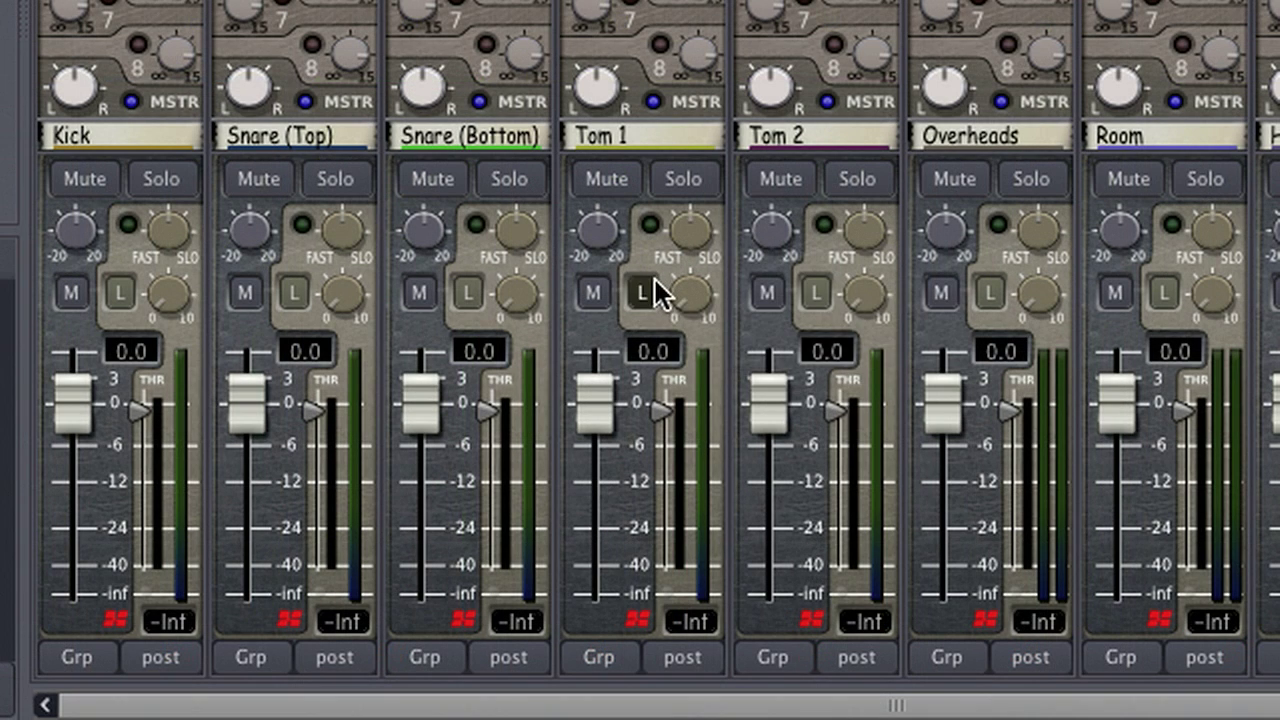
Switch Tom 1 to Leveler mode and set its FAST/SLO speed to 0.5.
{"action": "left_click", "coordinate": [606, 256]}
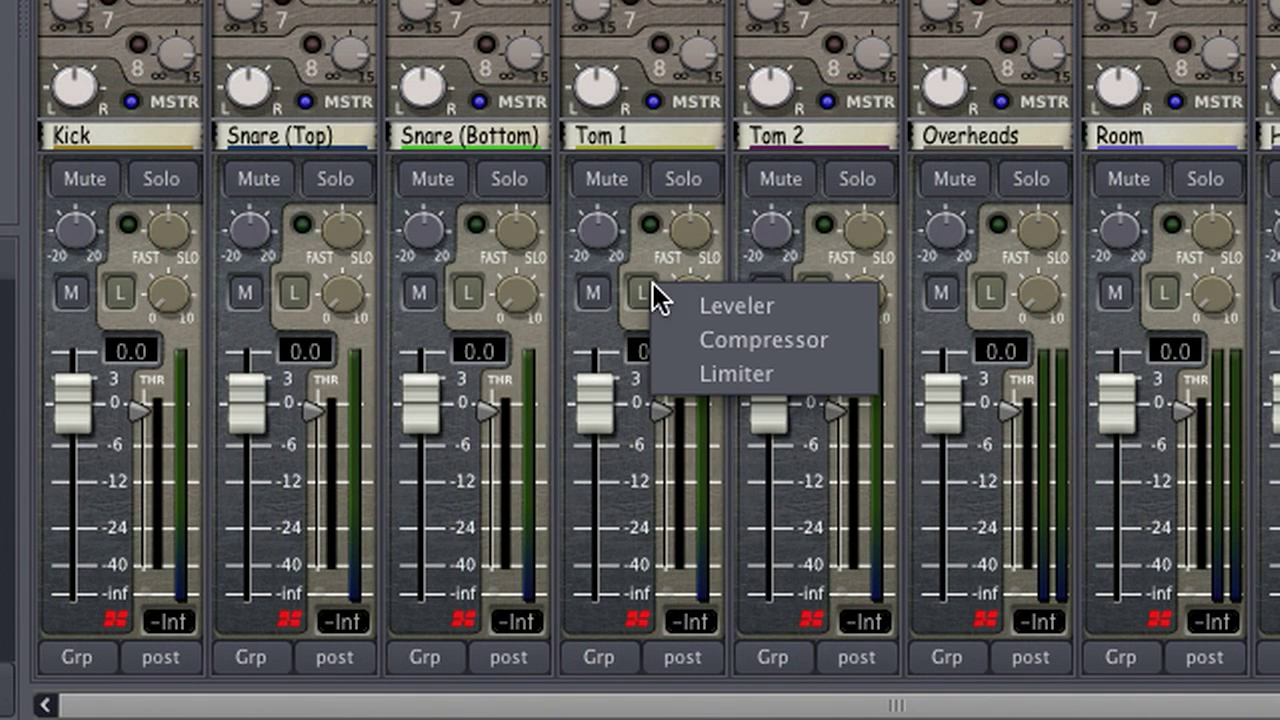
{"action": "left_click", "coordinate": [659, 297]}
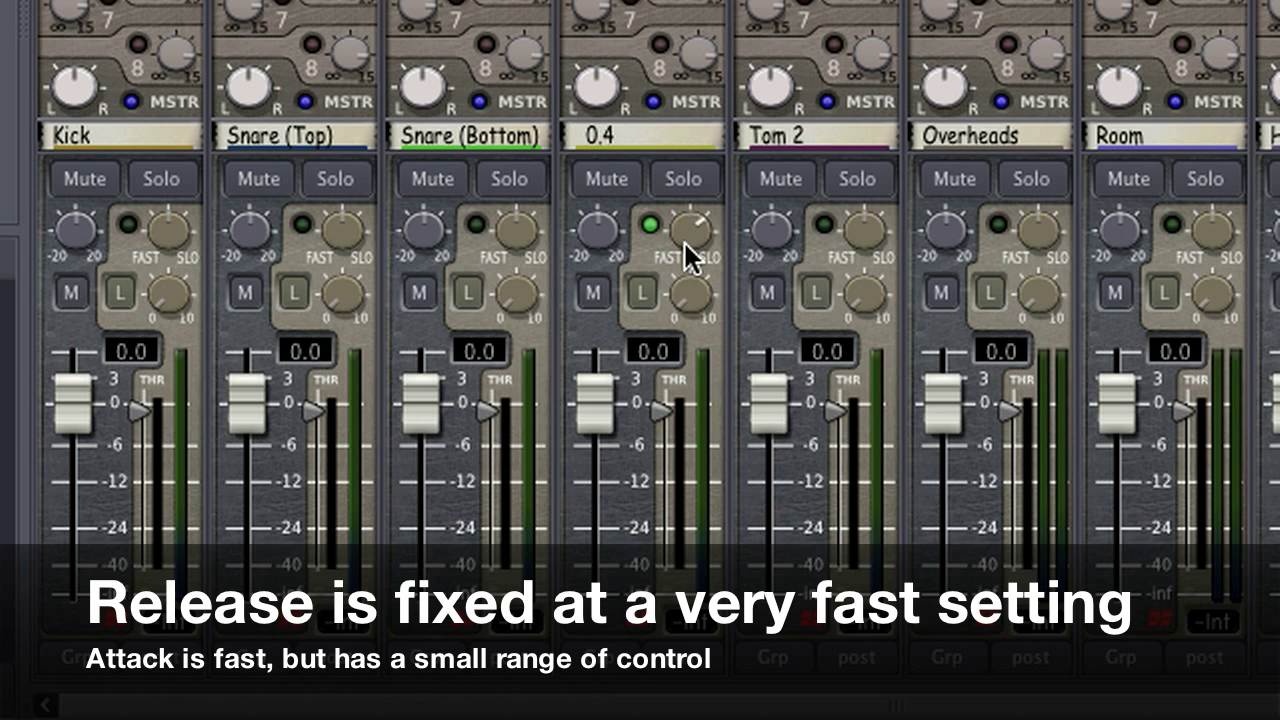
{"action": "scroll", "coordinate": [683, 240], "scroll_direction": "down", "scroll_amount": 9}
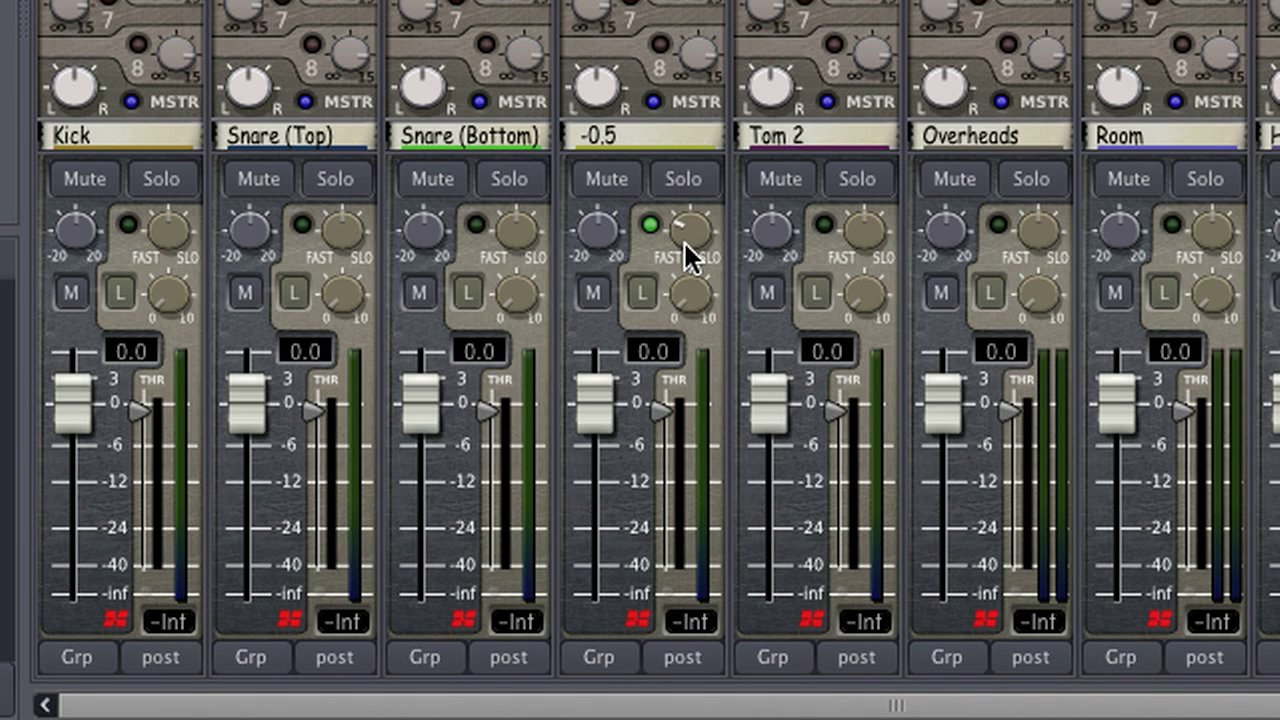
{"action": "scroll", "coordinate": [683, 240], "scroll_direction": "up", "scroll_amount": 6}
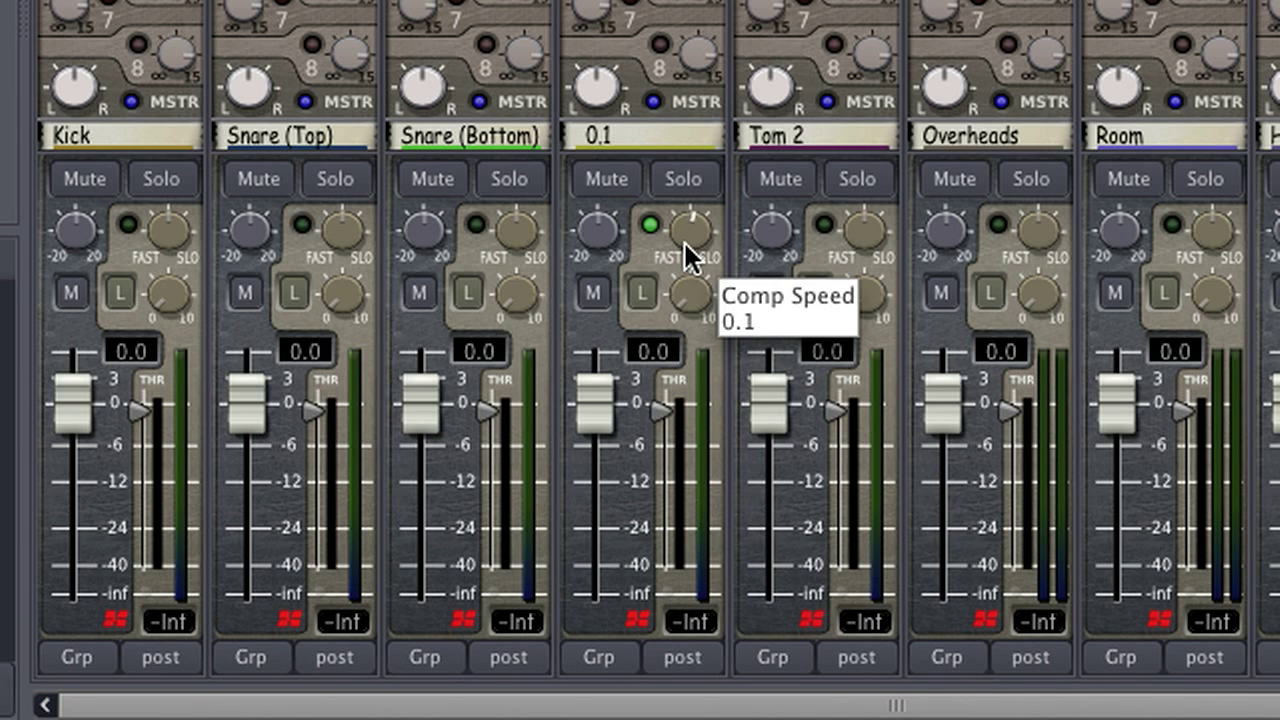
{"action": "scroll", "coordinate": [688, 256], "scroll_direction": "up", "scroll_amount": 4}
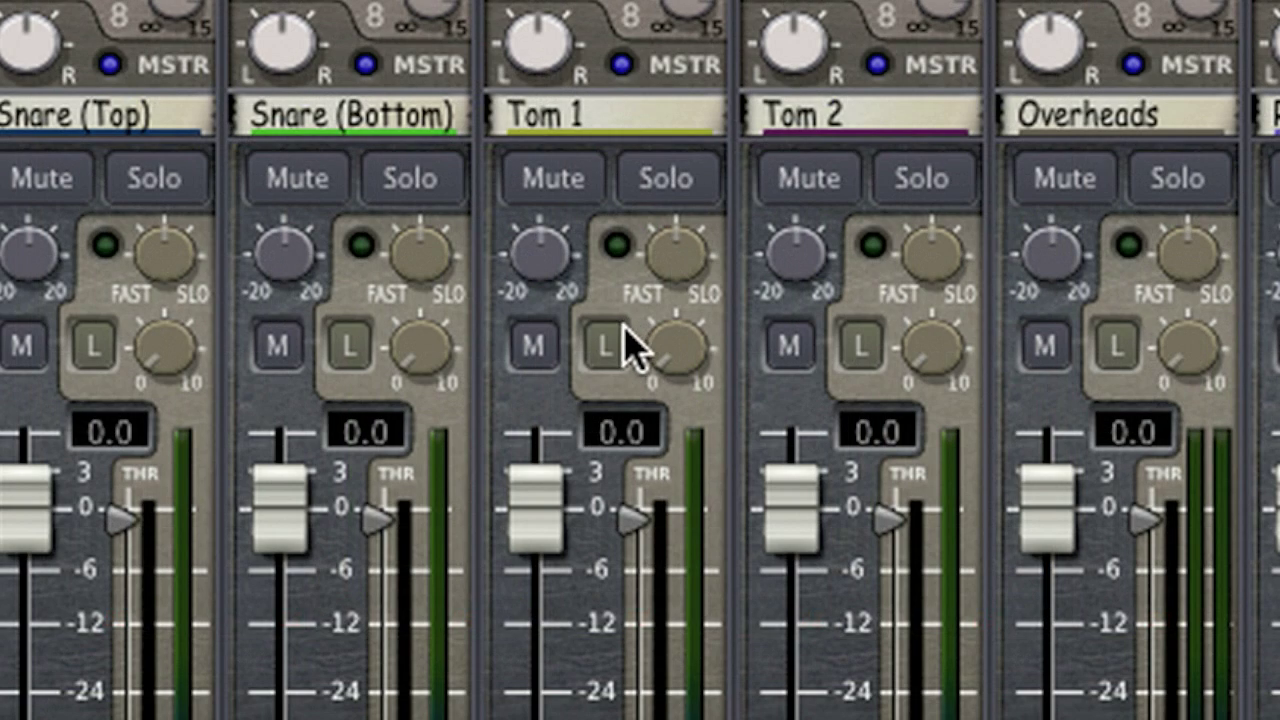
Return Tom 1 to Compressor mode and turn its speed to the slow end, 1.0.
{"action": "left_click", "coordinate": [641, 292]}
{"action": "left_click", "coordinate": [638, 372]}
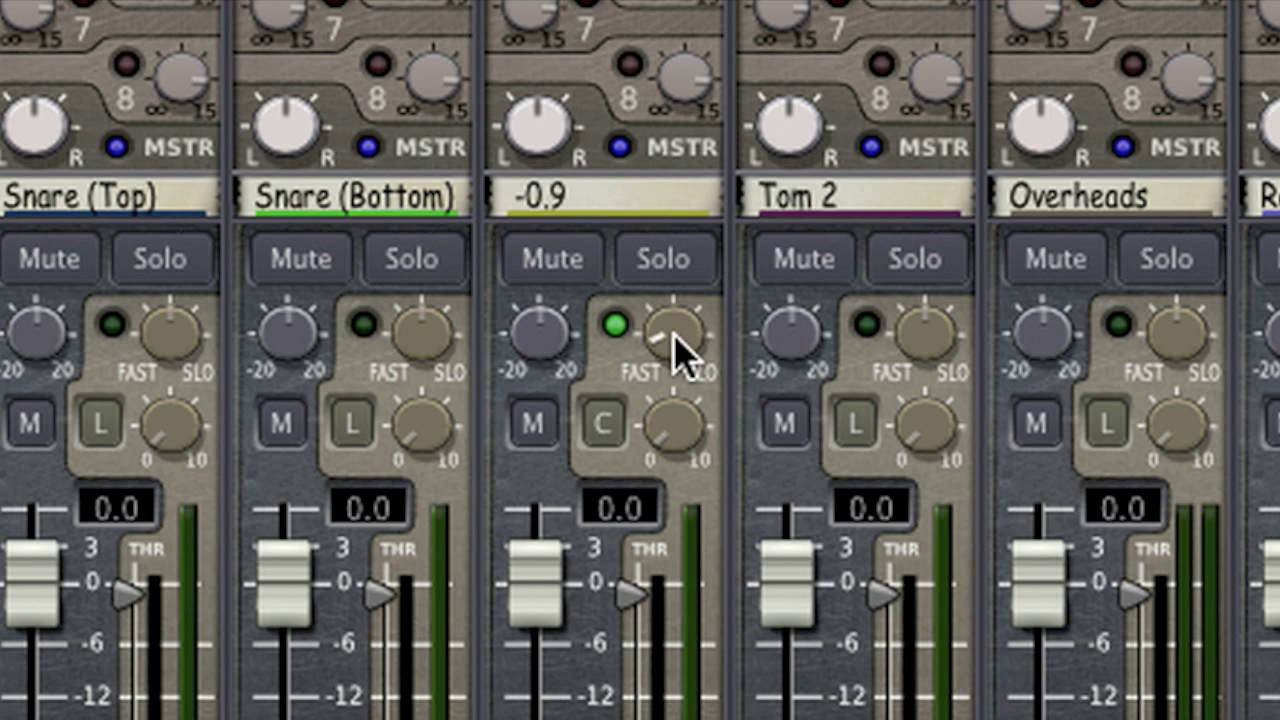
{"action": "scroll", "coordinate": [675, 338], "scroll_direction": "up", "scroll_amount": 3}
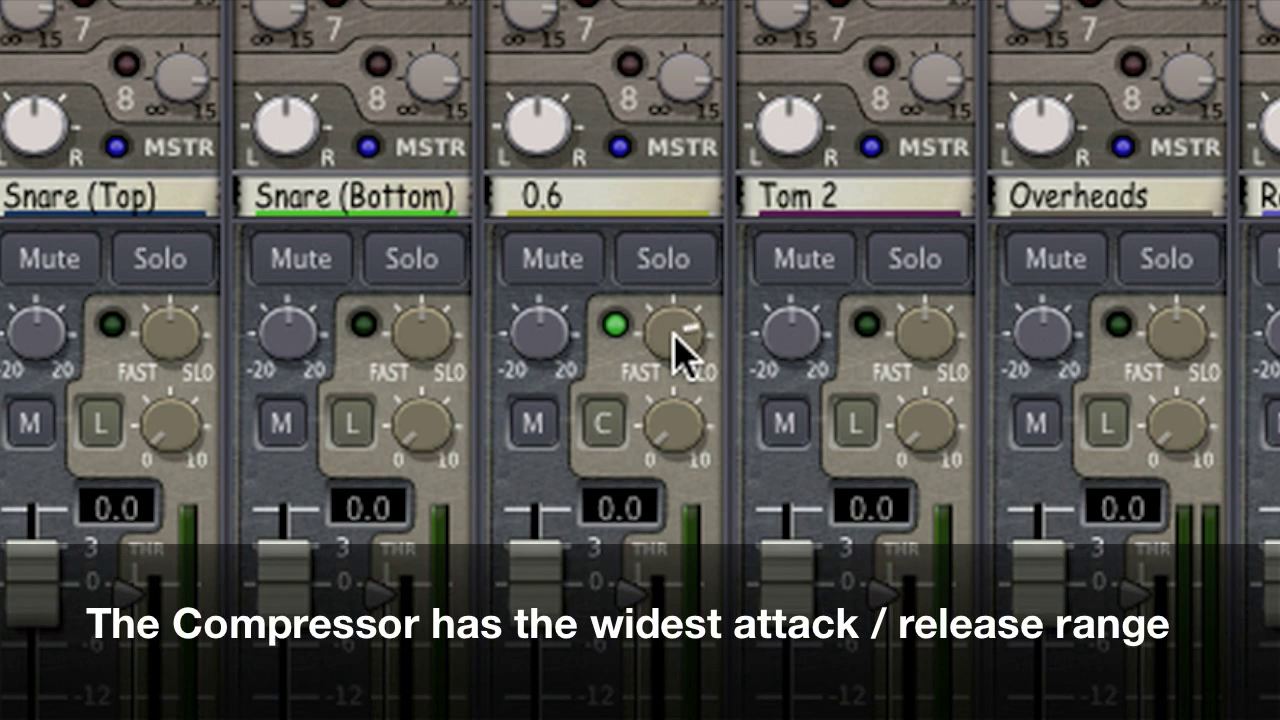
{"action": "mouse_move", "coordinate": [675, 340]}
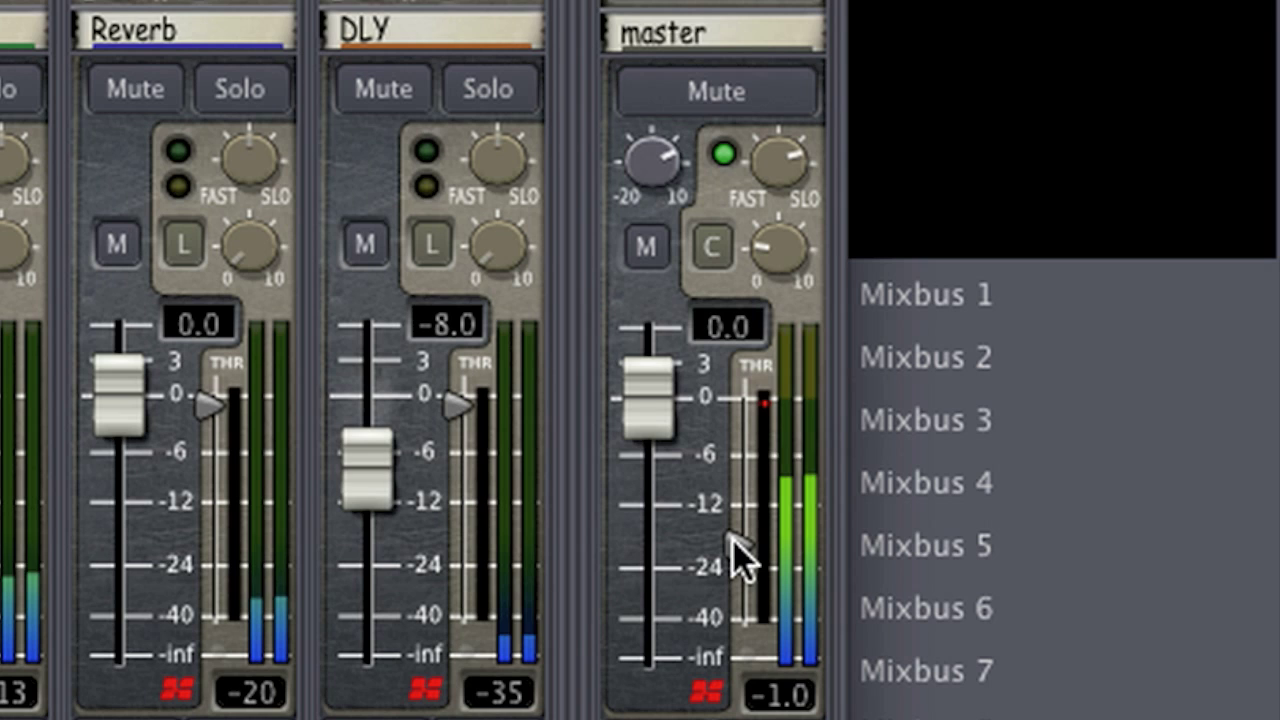
Lower the master strip's THR to about -9.9 dB.
{"action": "scroll", "coordinate": [735, 545], "scroll_direction": "down", "scroll_amount": 2}
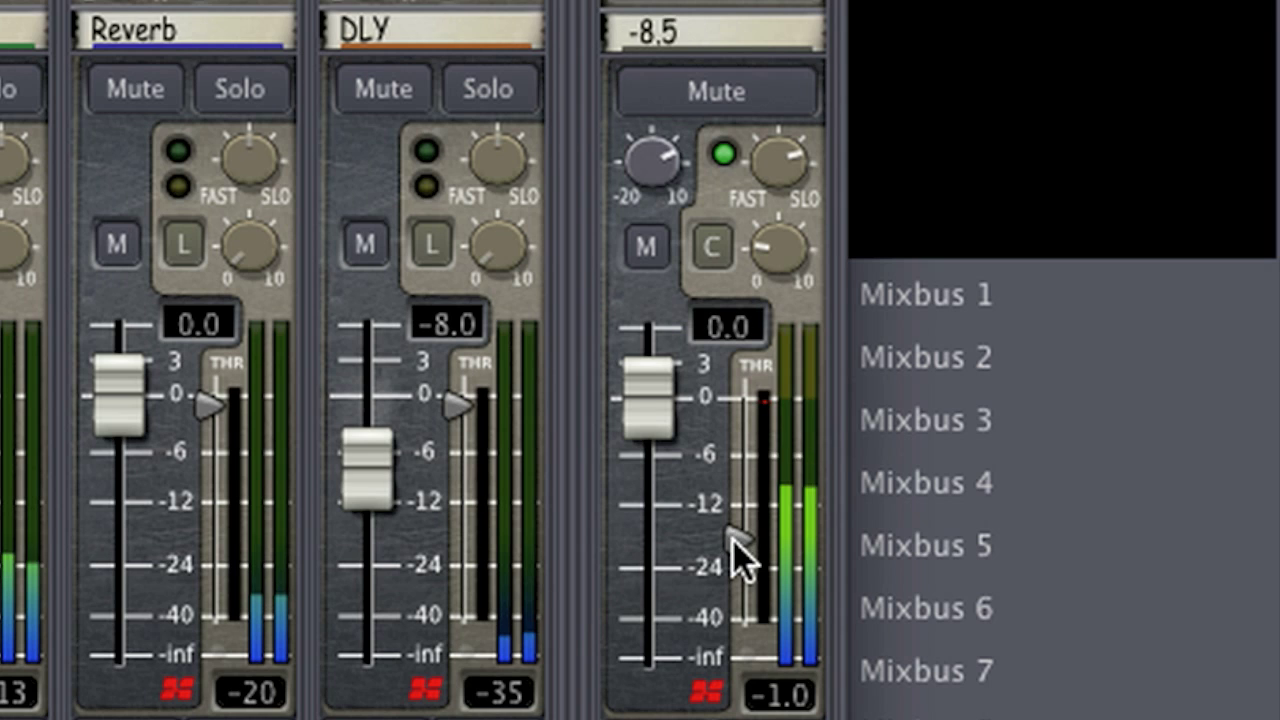
{"action": "scroll", "coordinate": [735, 545], "scroll_direction": "up", "scroll_amount": 1}
{"action": "scroll", "coordinate": [735, 545], "scroll_direction": "down", "scroll_amount": 3}
{"action": "scroll", "coordinate": [733, 541], "scroll_direction": "down", "scroll_amount": 1}
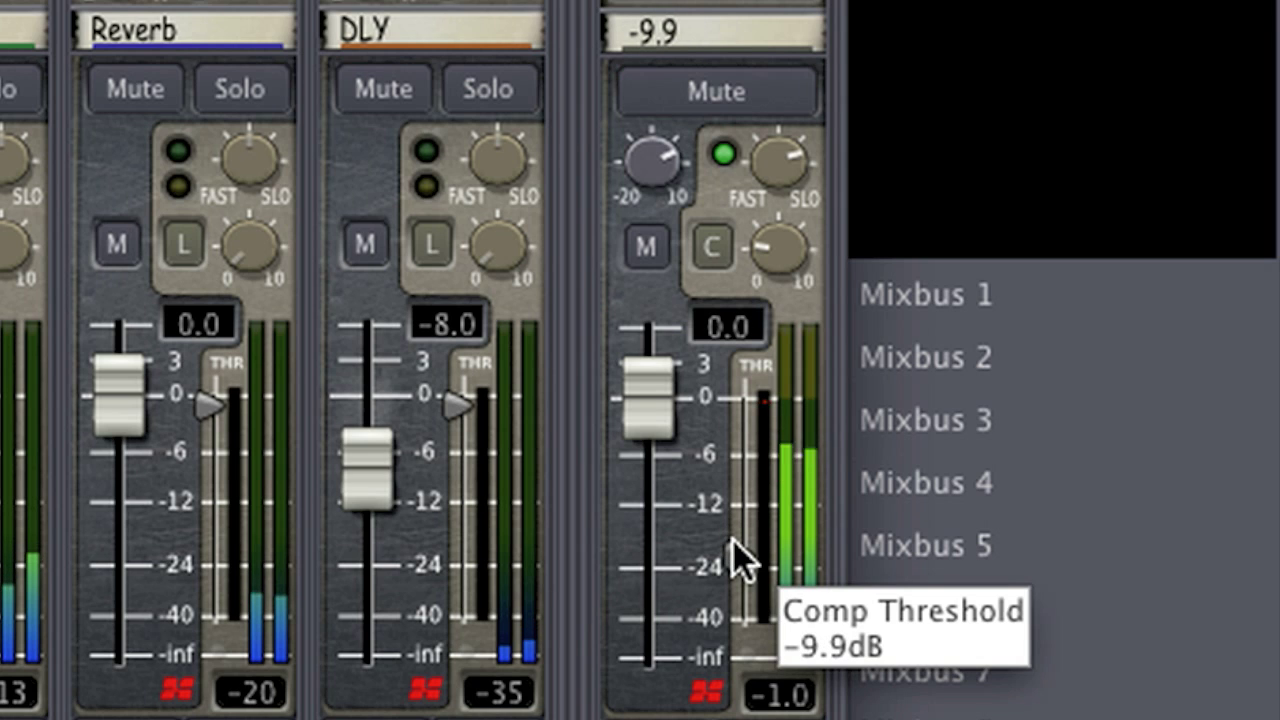
{"action": "scroll", "coordinate": [733, 541], "scroll_direction": "down", "scroll_amount": 1}
{"action": "scroll", "coordinate": [733, 541], "scroll_direction": "up", "scroll_amount": 1}
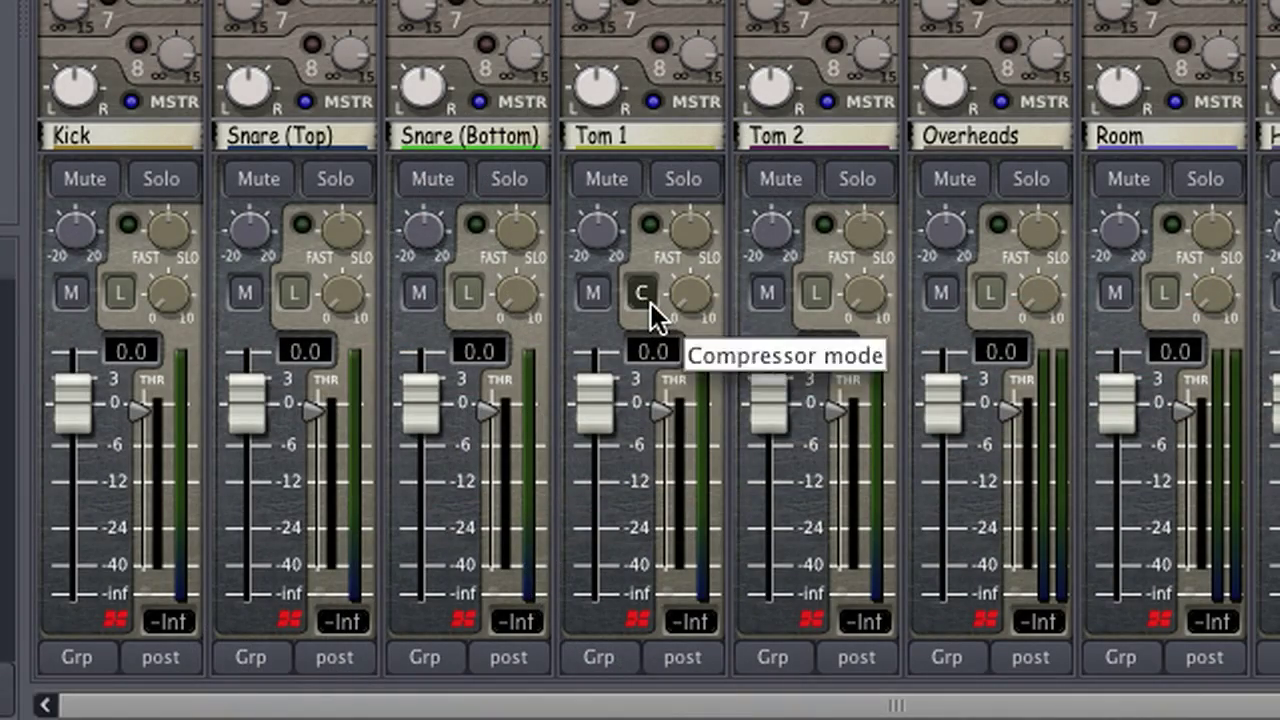
Switch to Limiter mode, with master THR at -5.4 dB and makeup gain at 3.0 dB.
{"action": "left_click", "coordinate": [651, 303]}
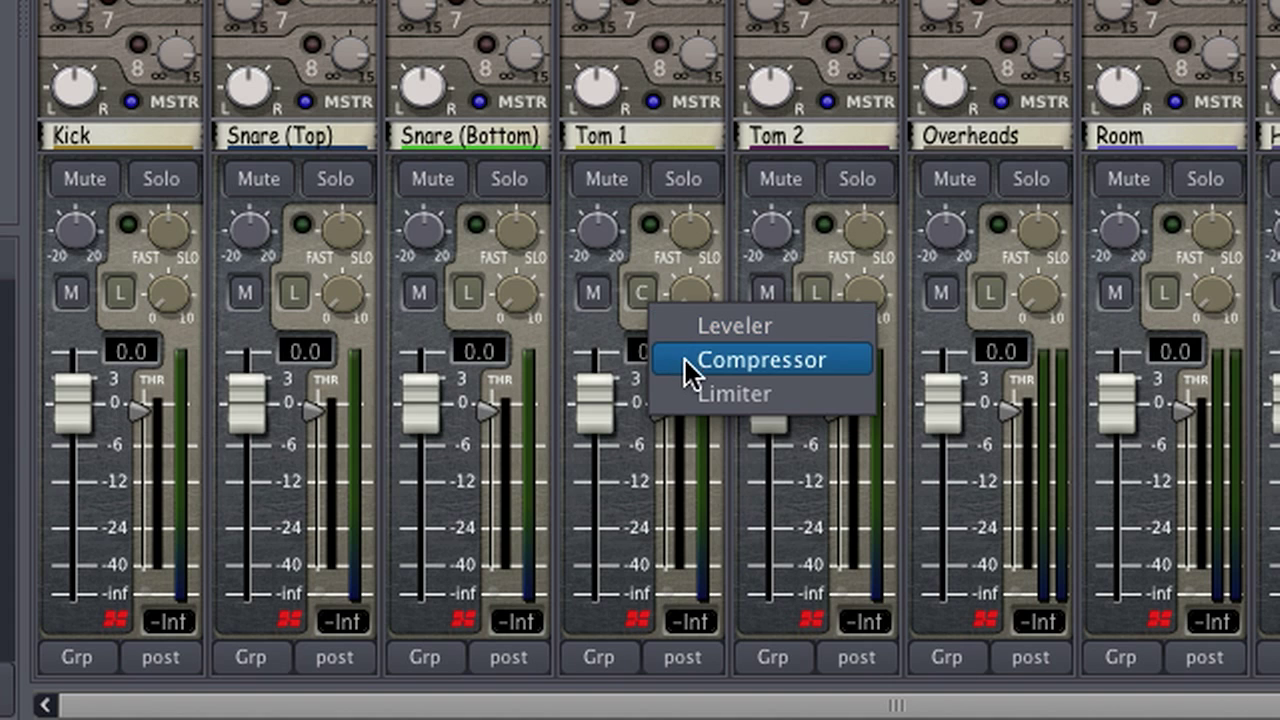
{"action": "left_click", "coordinate": [689, 393]}
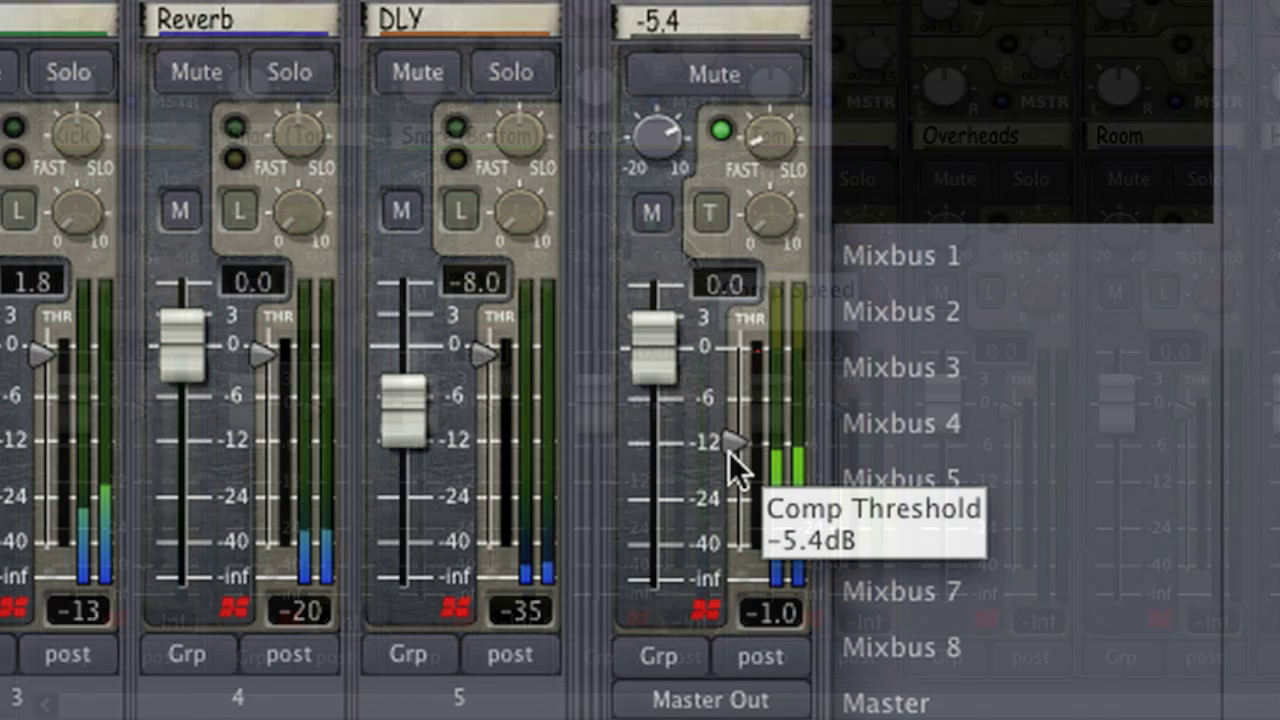
{"action": "scroll", "coordinate": [729, 452], "scroll_direction": "up", "scroll_amount": 2}
{"action": "scroll", "coordinate": [729, 452], "scroll_direction": "down", "scroll_amount": 2}
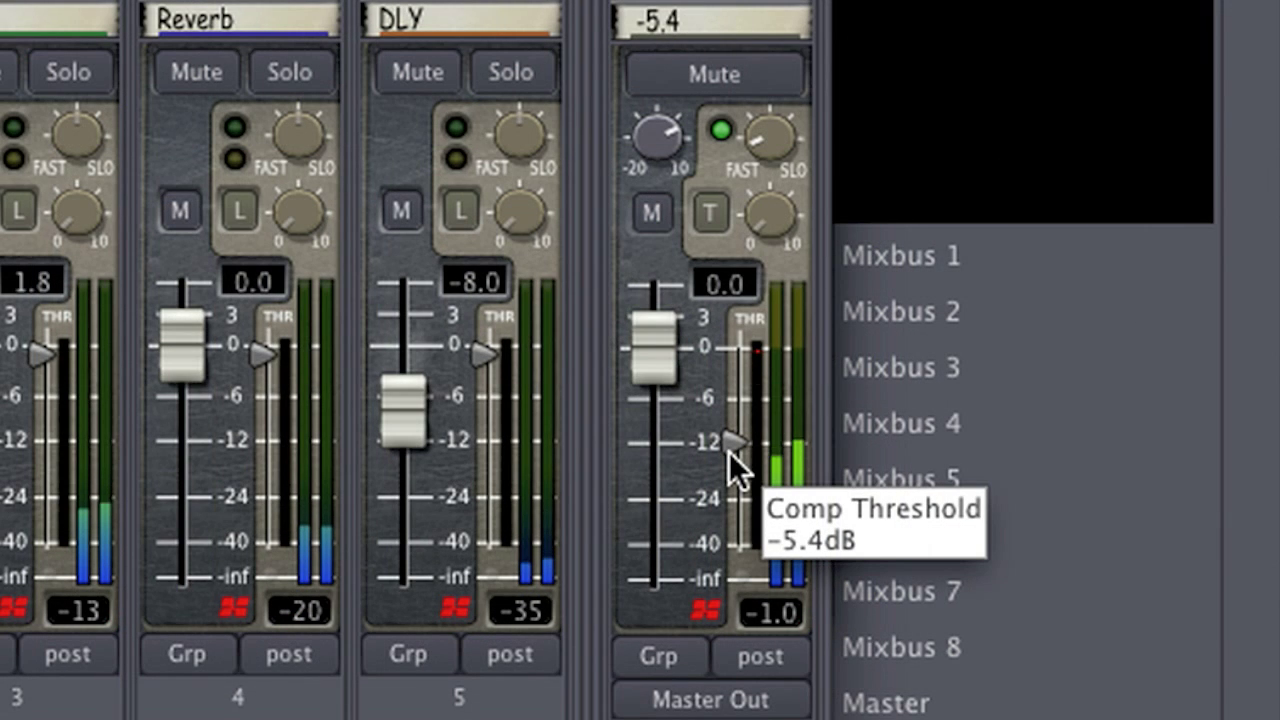
{"action": "scroll", "coordinate": [751, 213], "scroll_direction": "up", "scroll_amount": 12}
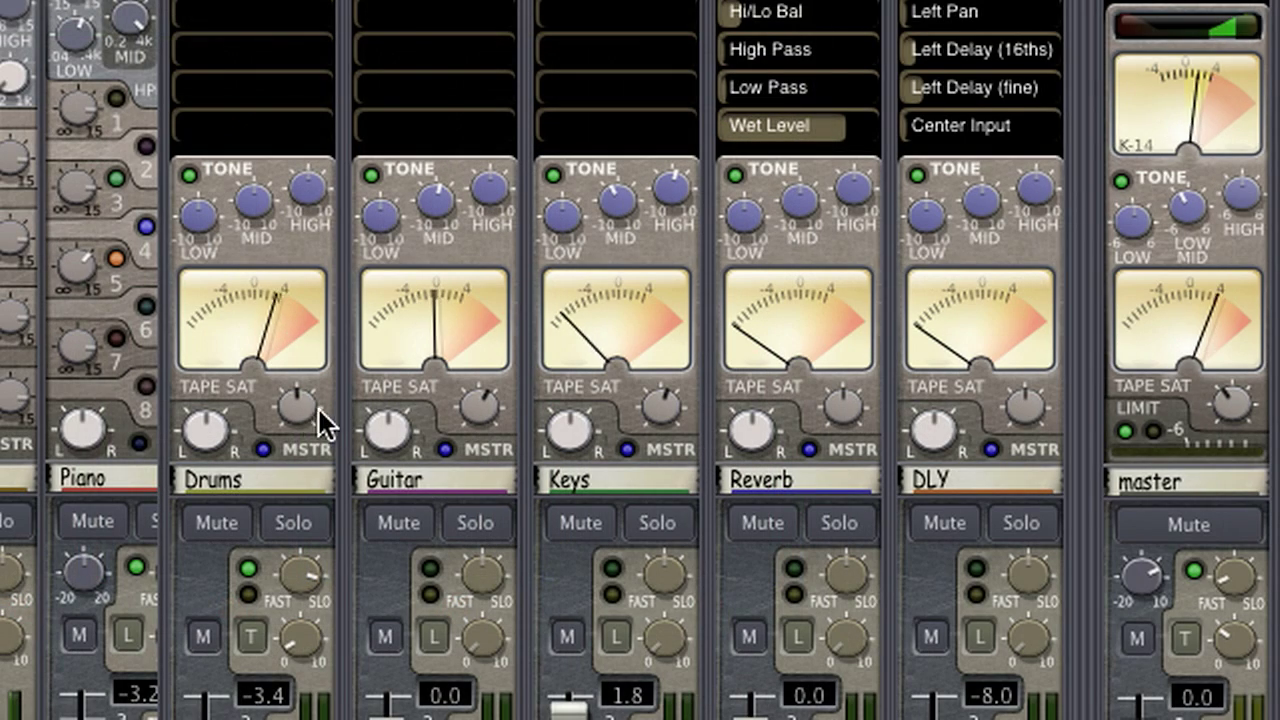
{"action": "scroll", "coordinate": [299, 409], "scroll_direction": "down", "scroll_amount": 6}
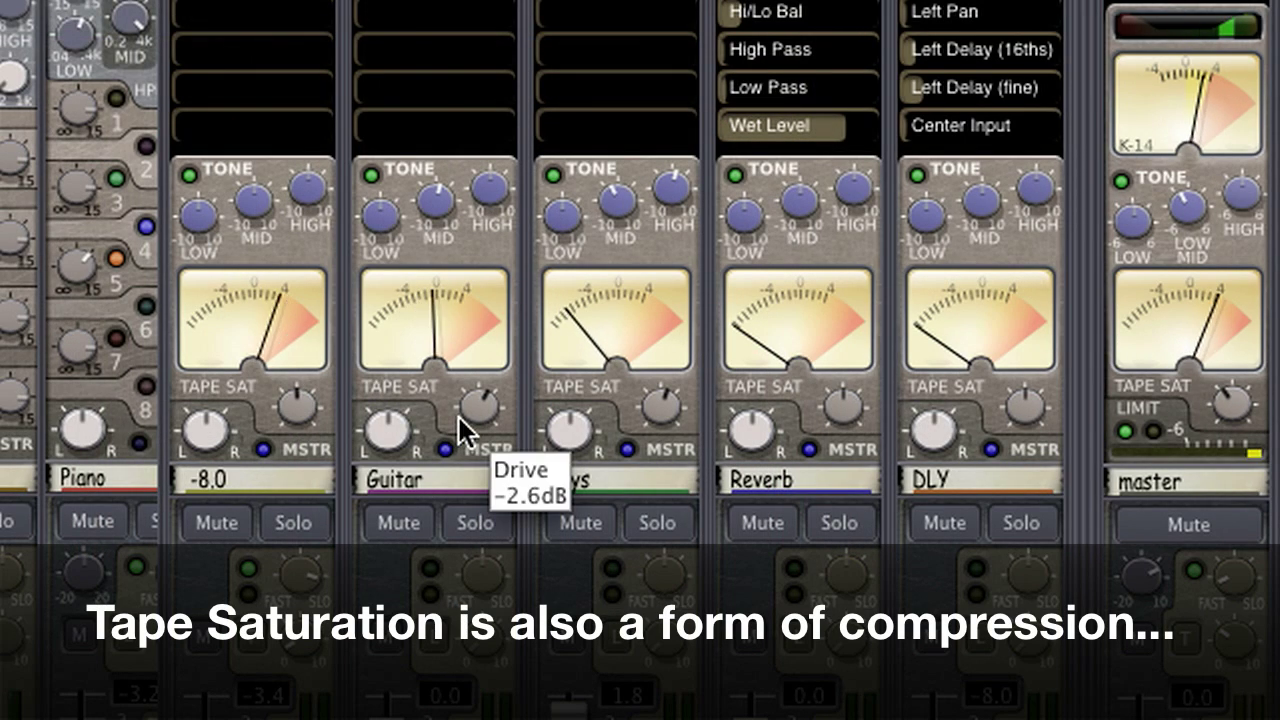
Set TAPE SAT drive to -4.8 dB on Guitar, -4.1 dB on Keys, -9.8 dB on Reverb.
{"action": "scroll", "coordinate": [461, 417], "scroll_direction": "down", "scroll_amount": 4}
{"action": "scroll", "coordinate": [645, 415], "scroll_direction": "down", "scroll_amount": 8}
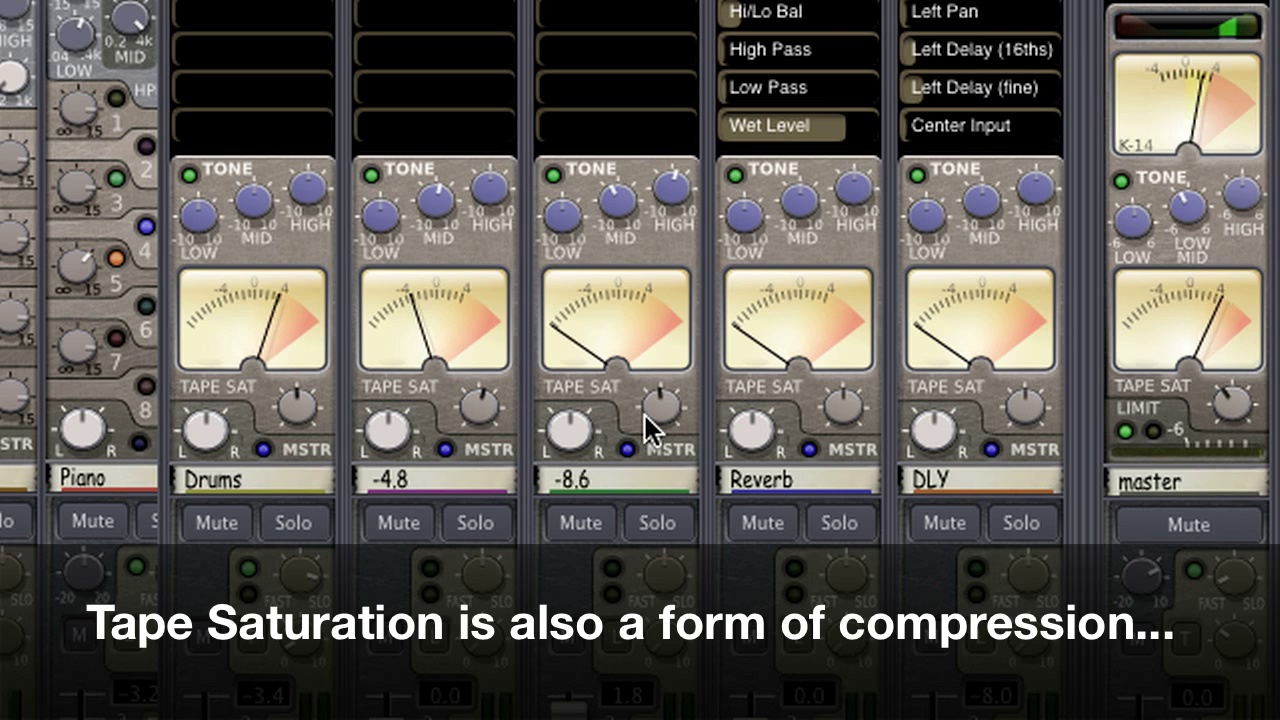
{"action": "scroll", "coordinate": [645, 415], "scroll_direction": "up", "scroll_amount": 8}
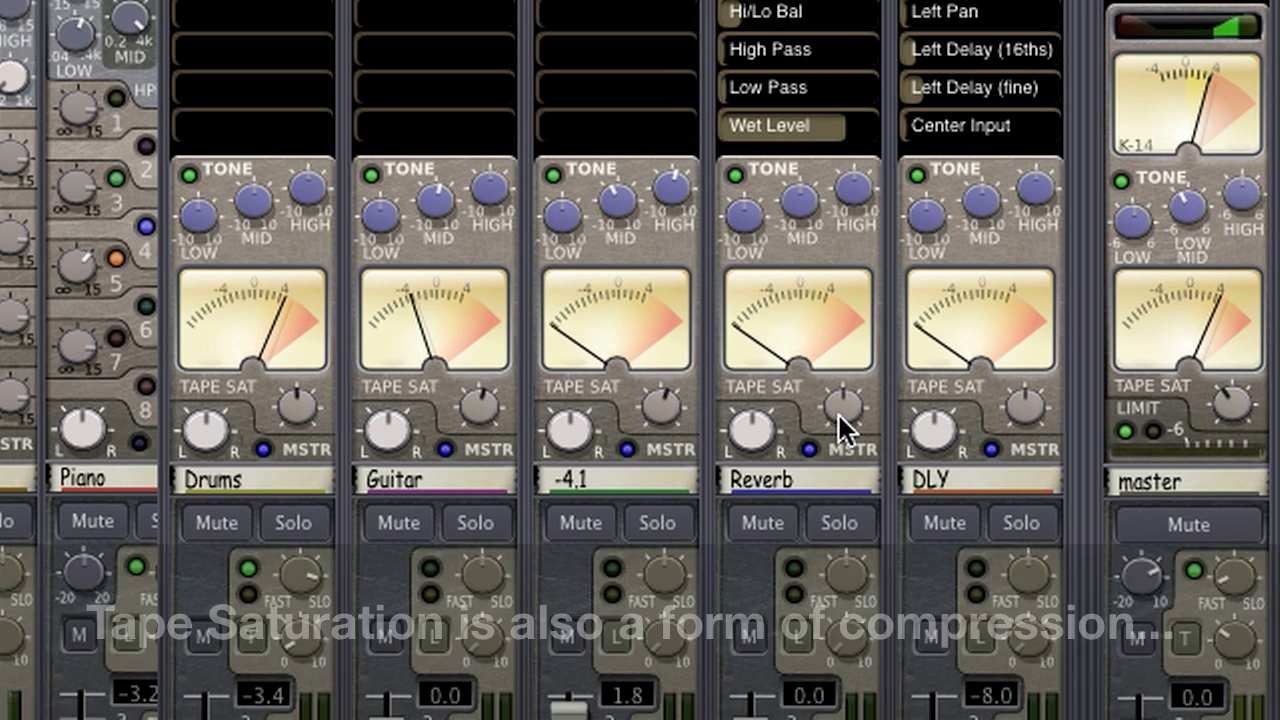
{"action": "scroll", "coordinate": [839, 413], "scroll_direction": "up", "scroll_amount": 3}
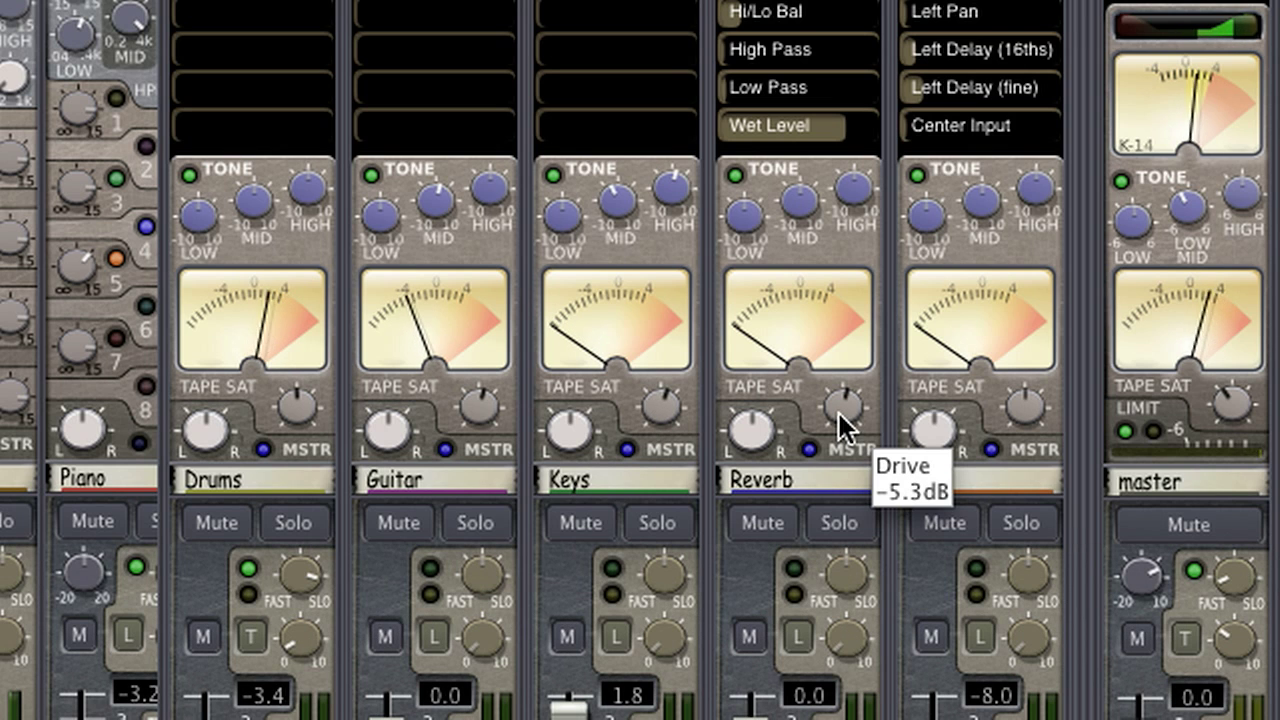
{"action": "scroll", "coordinate": [839, 413], "scroll_direction": "down", "scroll_amount": 5}
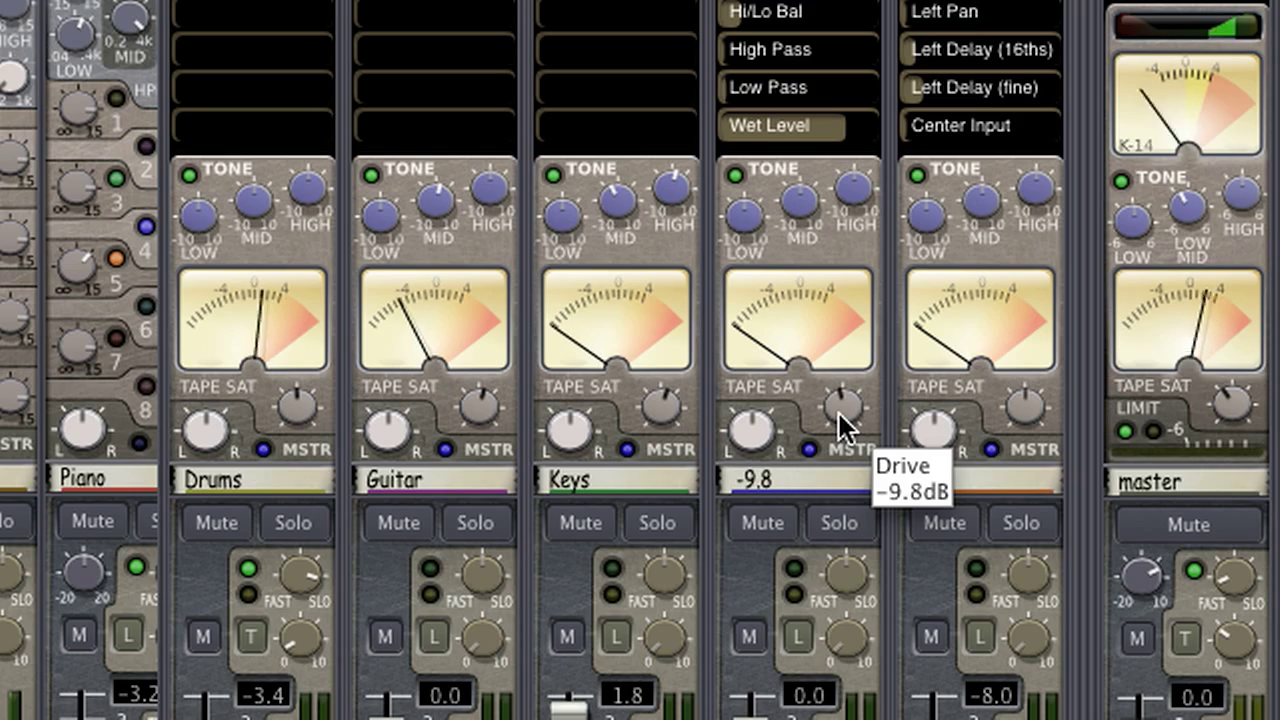